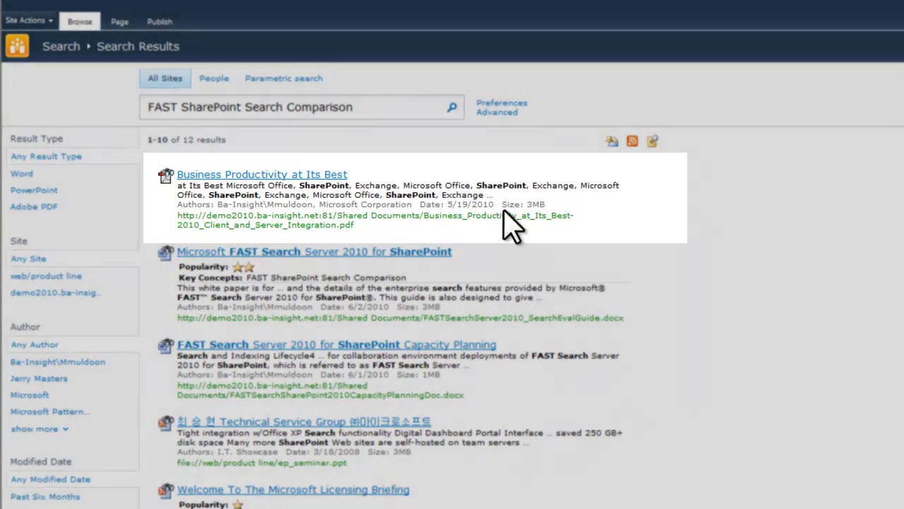
- Open the Longitude preview of the Business_Productivity_at_Its_Best PDF from the first result
drag(501, 205, 546, 204)
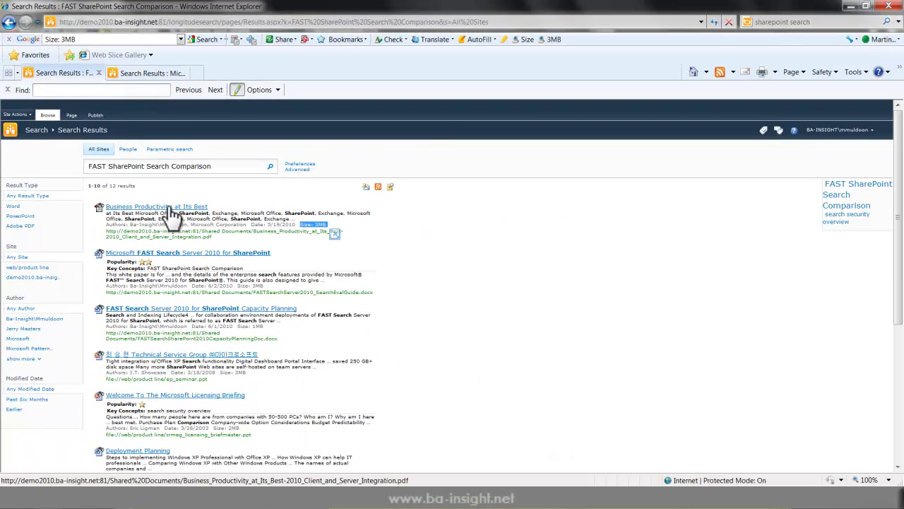
mouse_move(154, 204)
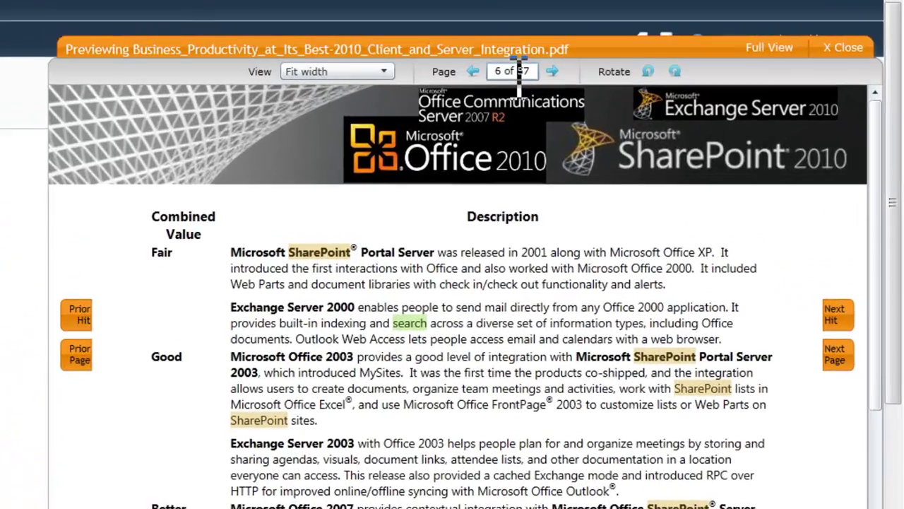
click(641, 122)
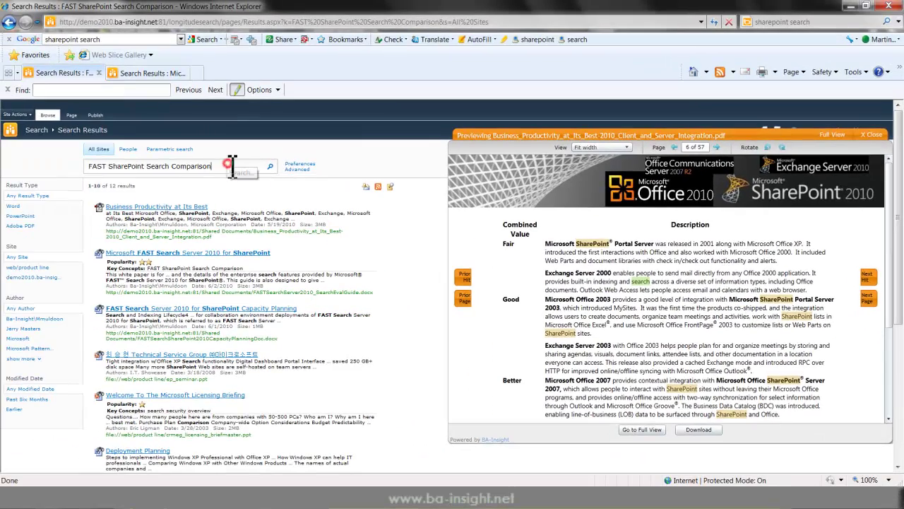
drag(228, 167, 87, 168)
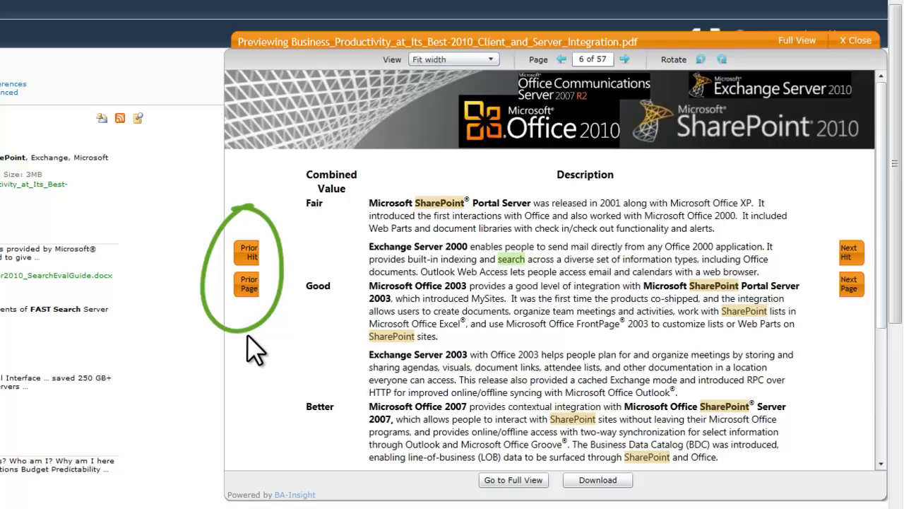
- Jump back two search hits, then advance two pages to page 5, Introduction
click(246, 254)
click(246, 255)
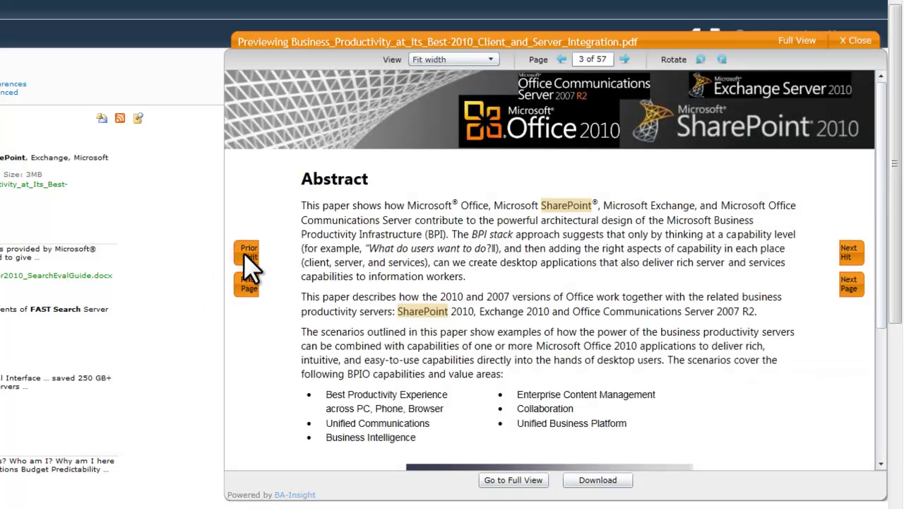
click(846, 289)
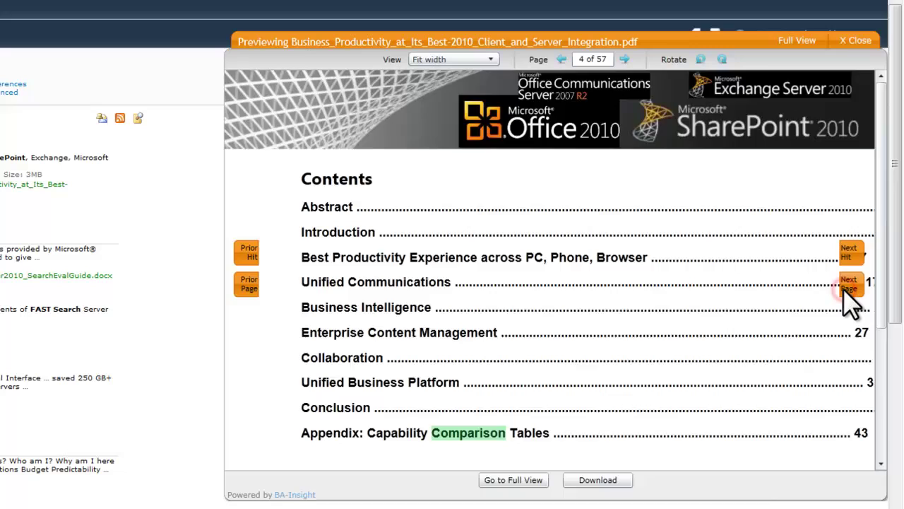
click(845, 288)
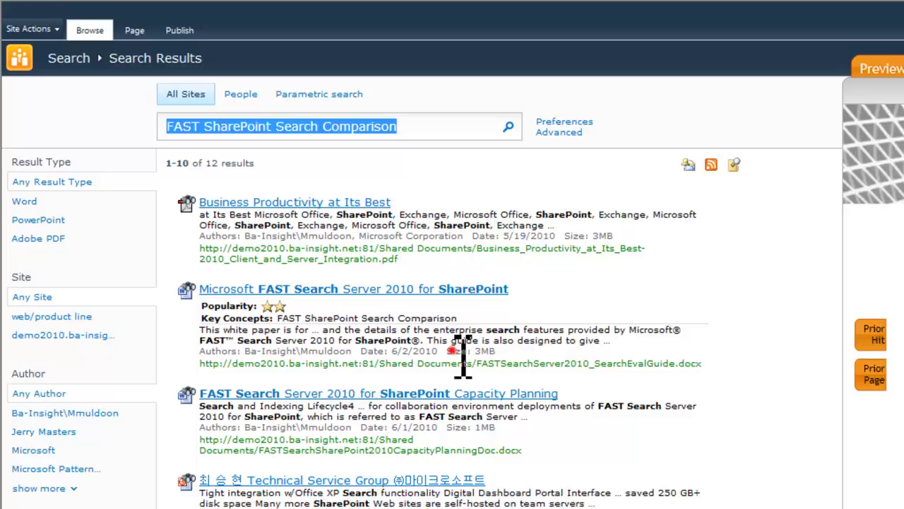
- Preview FASTSearchServer2010_SearchEvalGuide.docx from the second result, showing page 14 of 38 with highlighted terms
drag(377, 297, 427, 299)
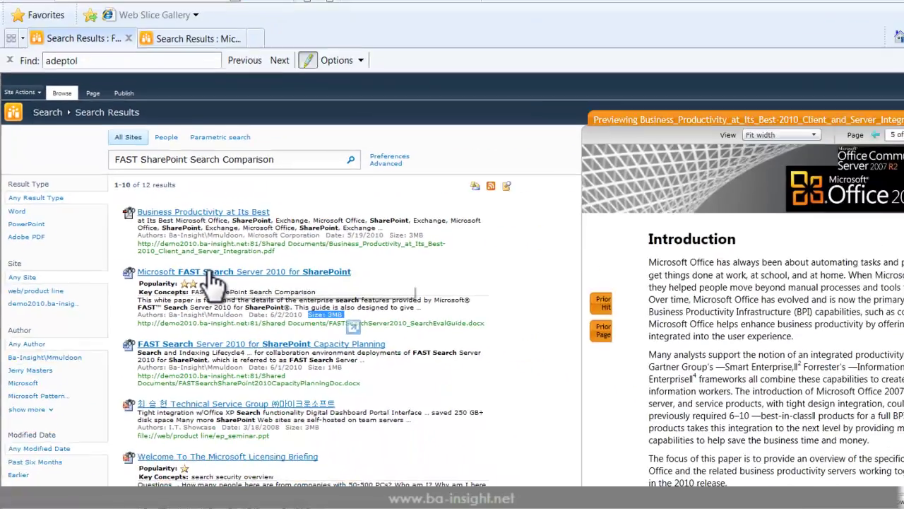
click(344, 338)
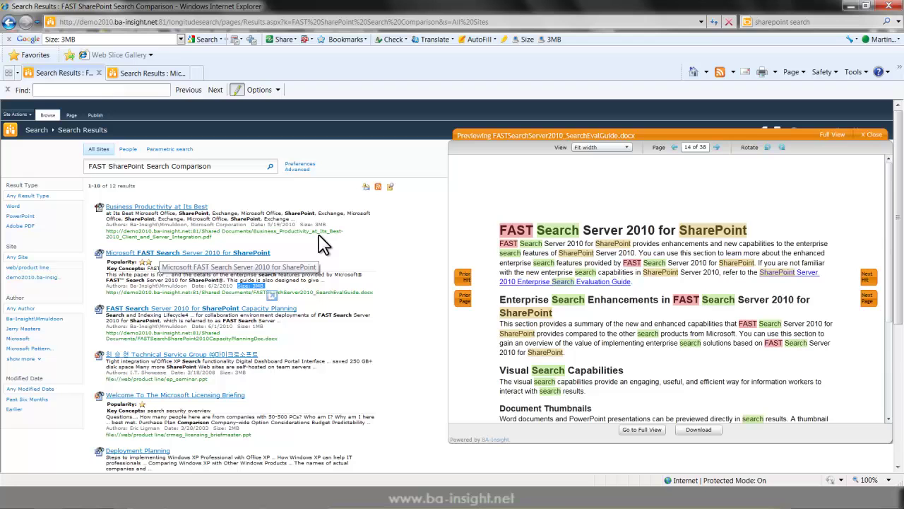
click(694, 147)
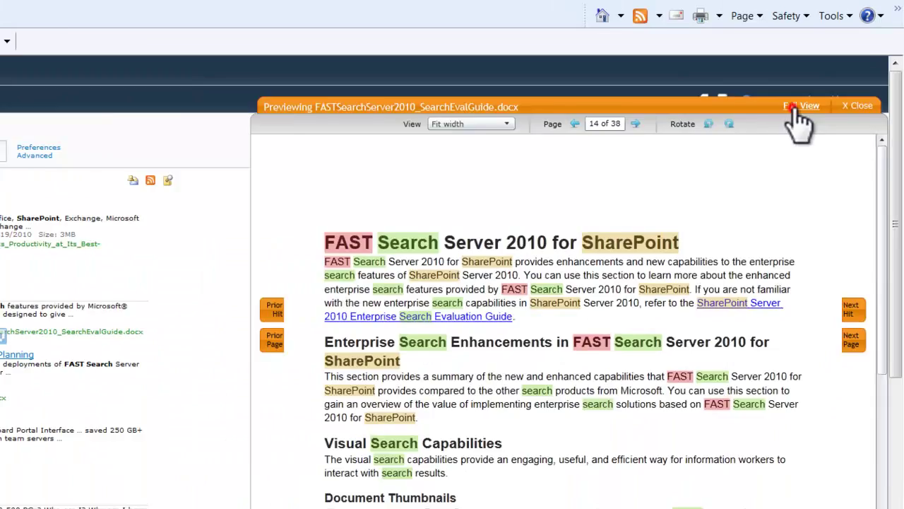
- Expand the evaluation guide to full view and jump via the hit map to pages 12, 7 and 14
click(742, 60)
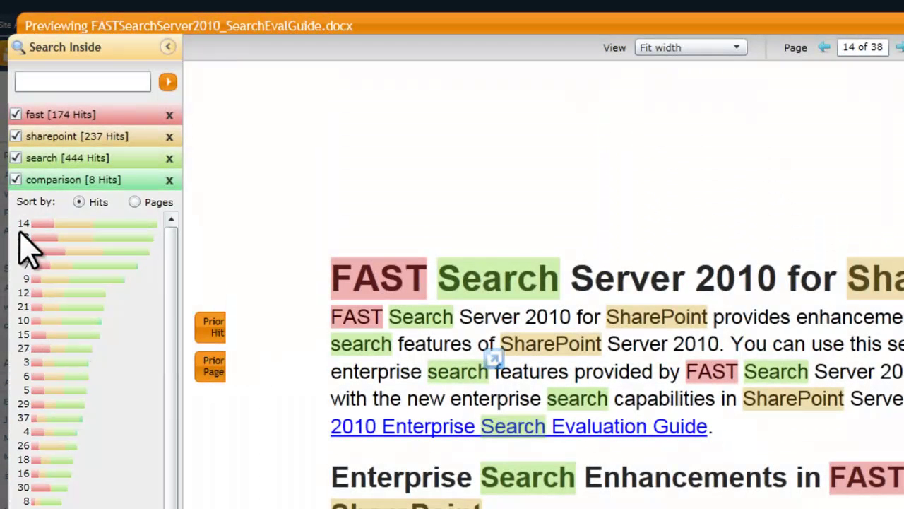
click(55, 292)
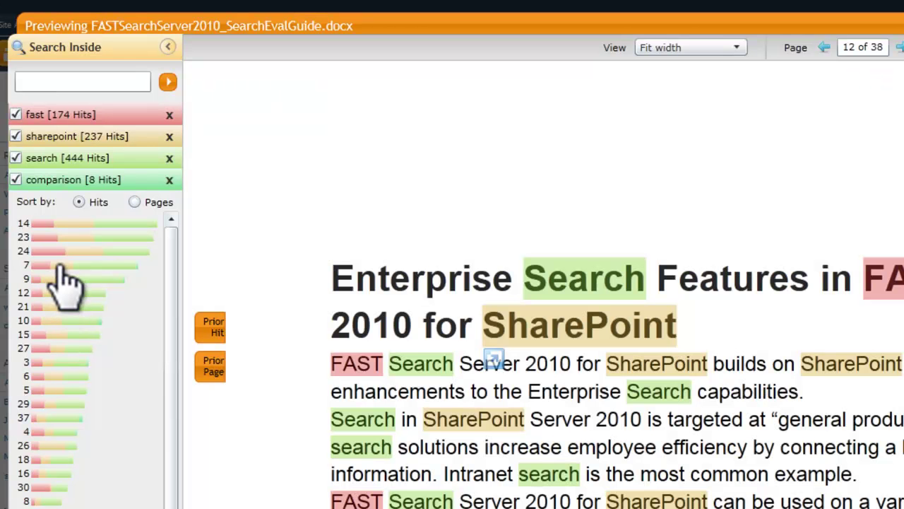
click(60, 265)
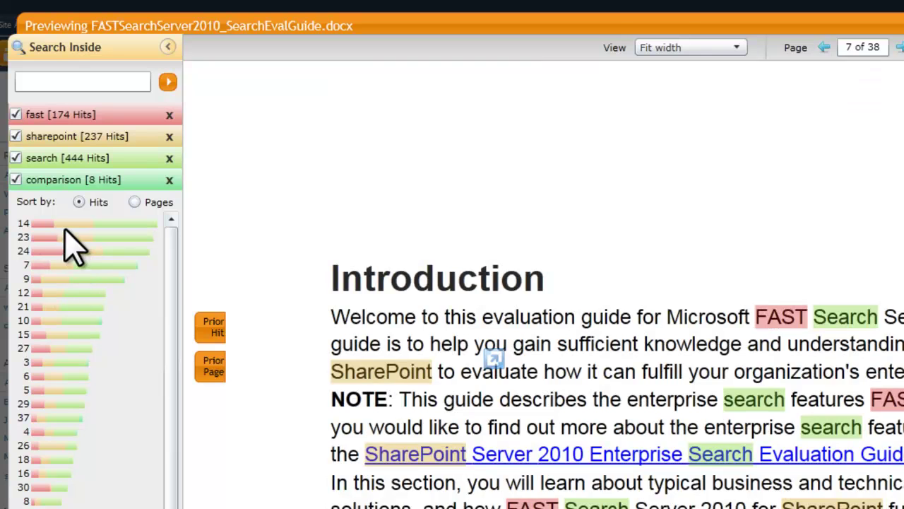
click(67, 224)
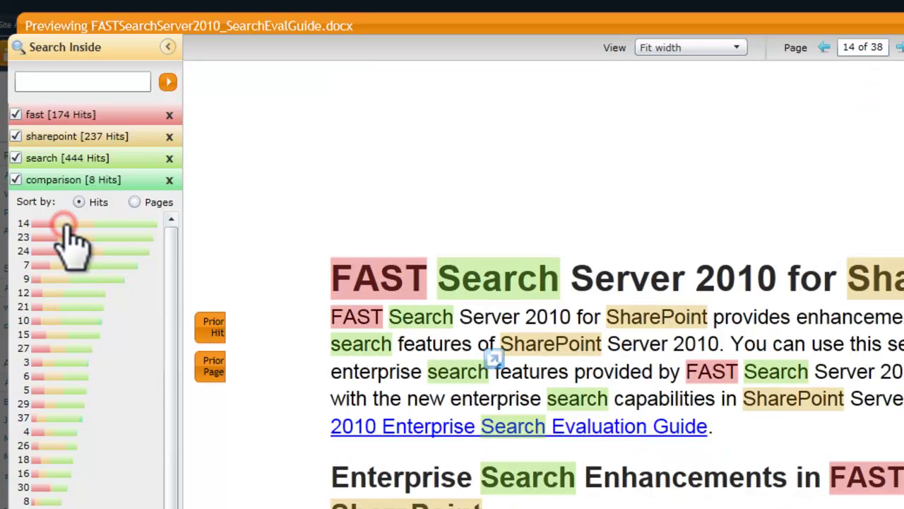
- Hide the search, sharepoint and fast hits, then jump to comparison pages 10 and 37
click(17, 158)
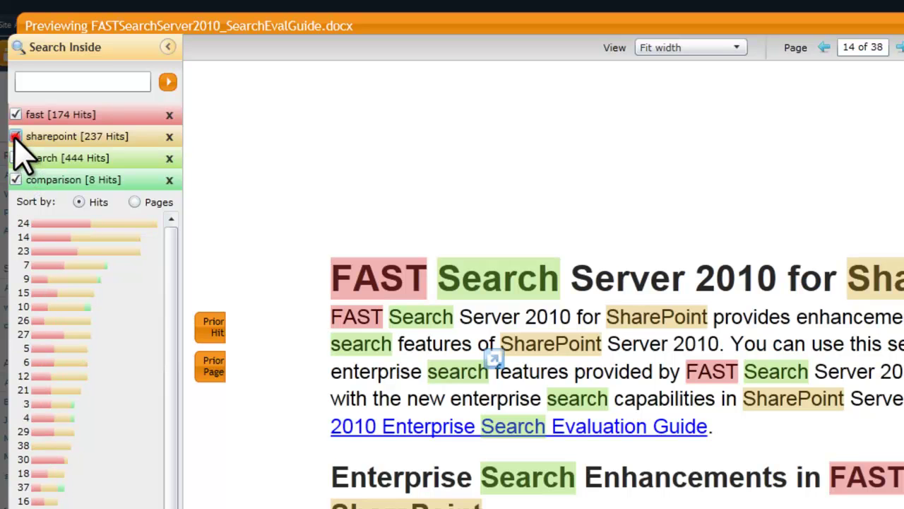
click(16, 136)
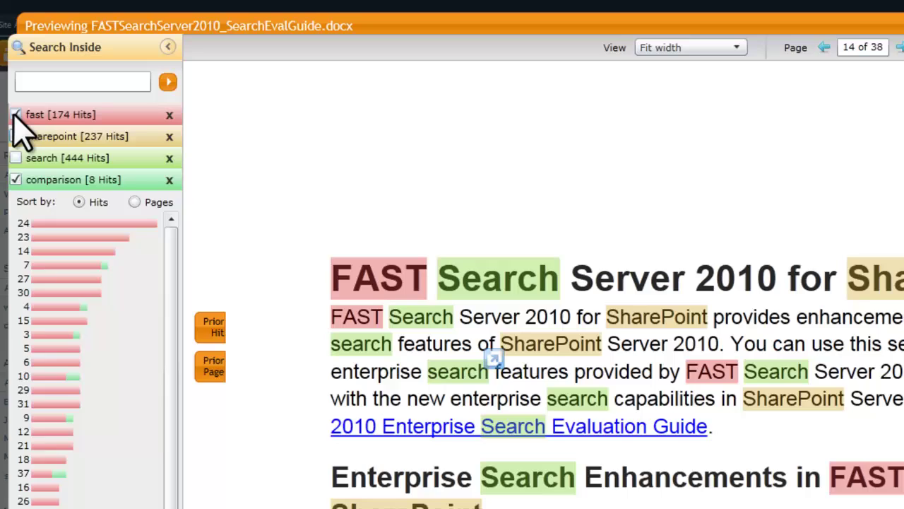
click(16, 114)
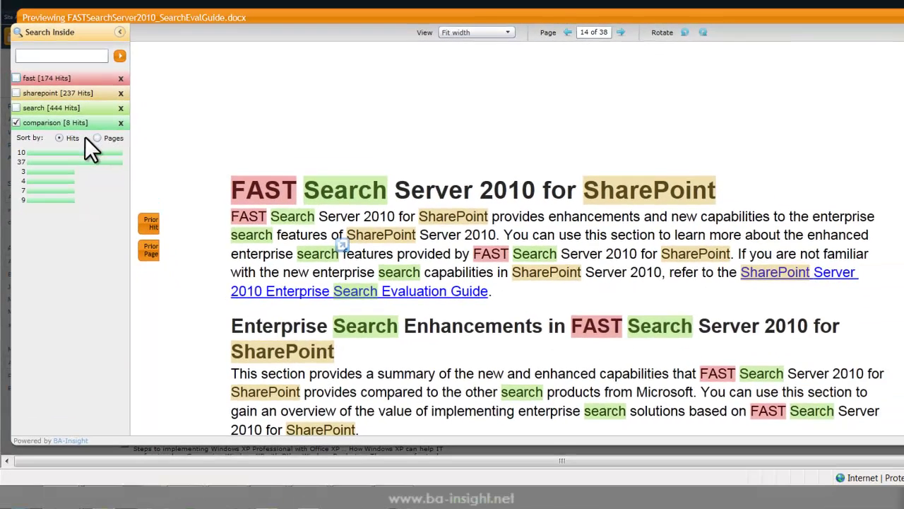
click(99, 192)
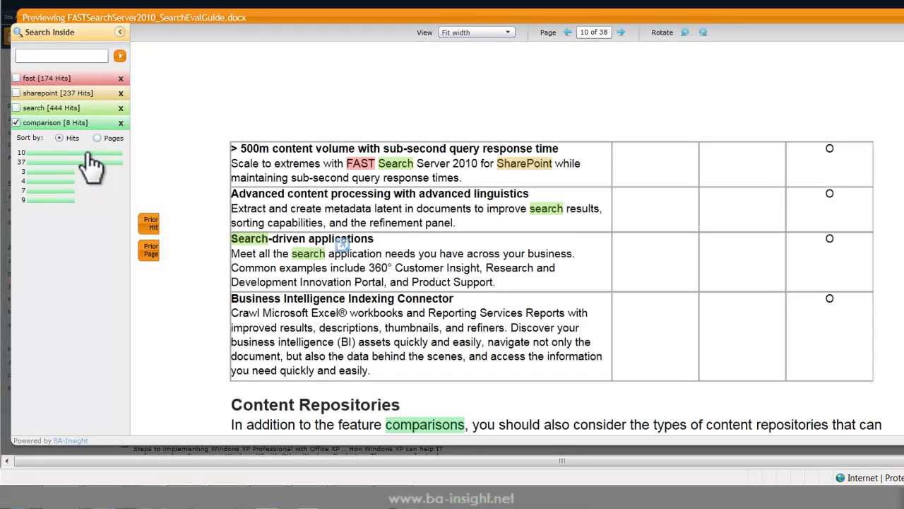
click(87, 162)
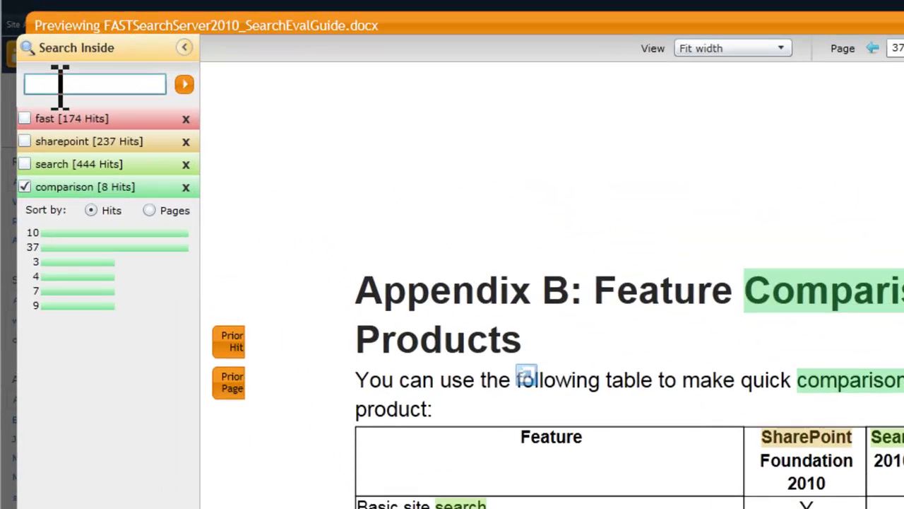
- Search inside the guide for 'people search' and jump to page 21, Finding People
click(60, 85)
text(p)
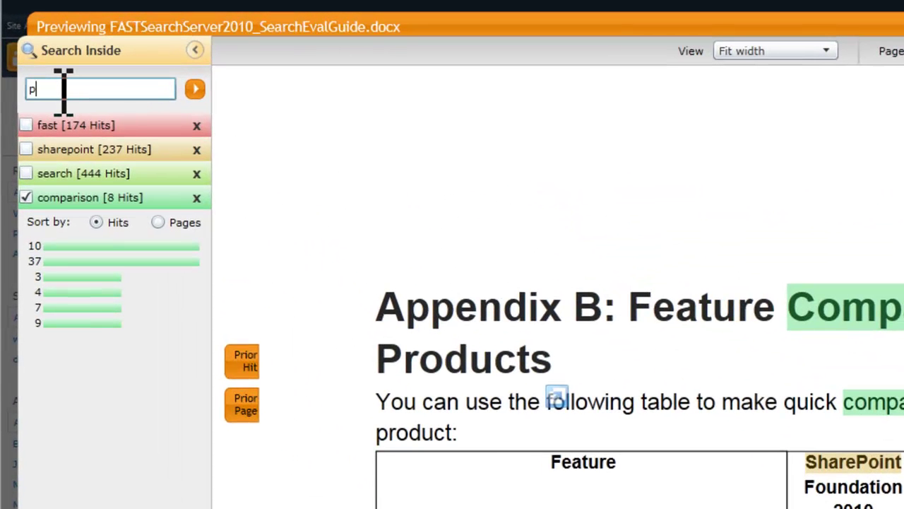
text(eople search)
click(196, 88)
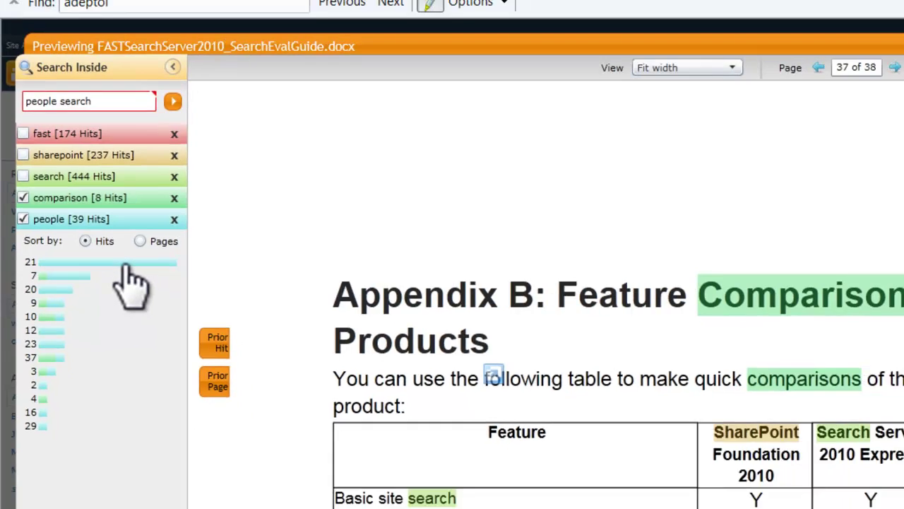
click(145, 274)
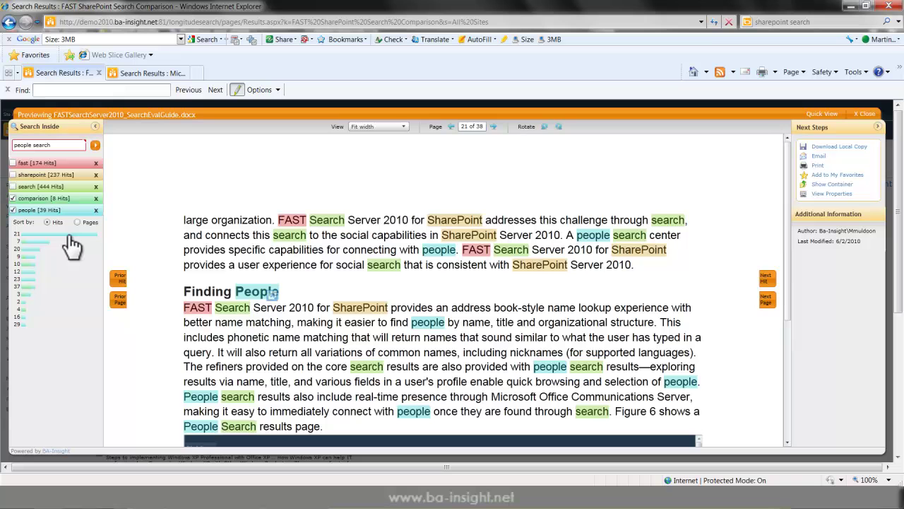
- Select and clear text under Finding People, then switch to the Microsoft SharePoint Government results tab
click(188, 291)
drag(193, 291, 238, 355)
click(235, 357)
click(149, 74)
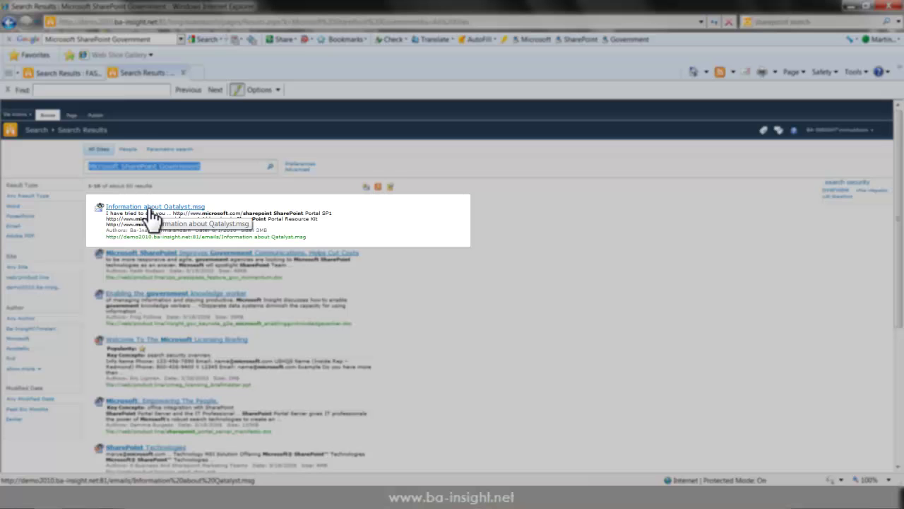
- Preview the 'Information about Qatalyst' e-mail in full view with its zipped attachments
click(149, 208)
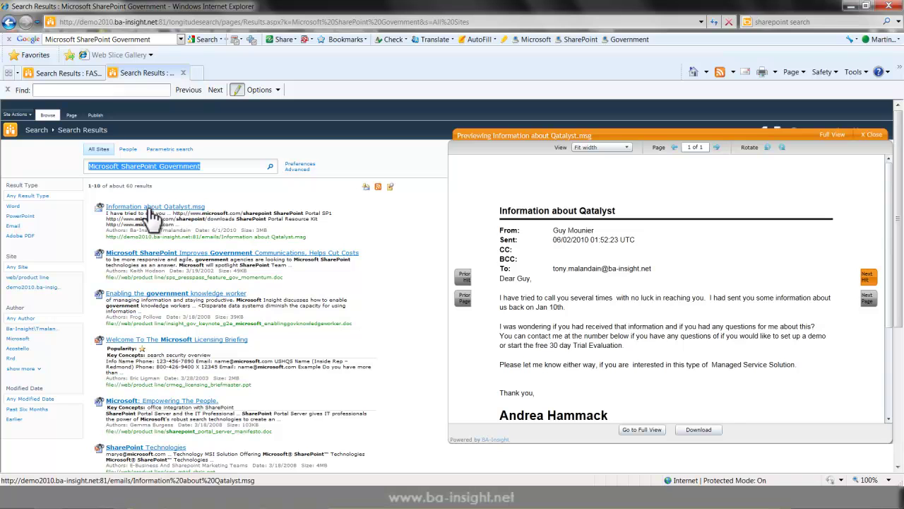
click(832, 136)
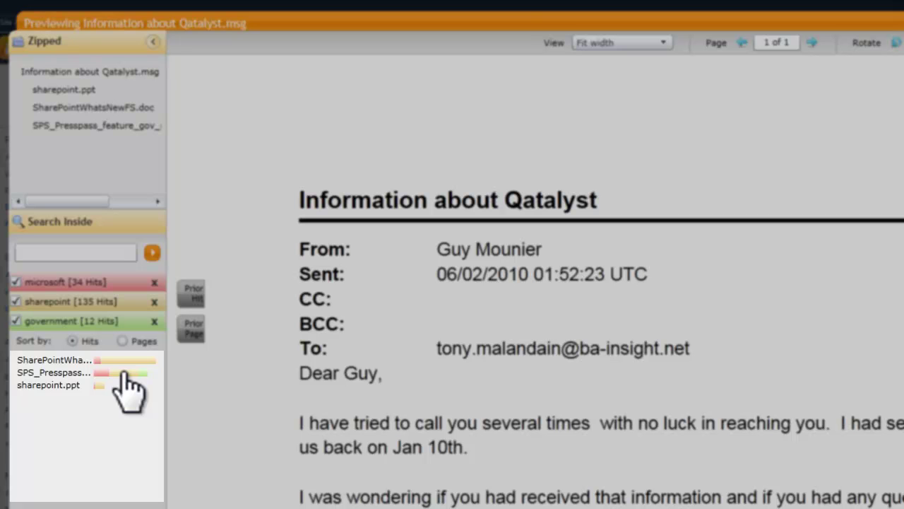
- Show the SPS_Presspass attachment's relevant pages and step through pages 3, 2 and 1
click(120, 372)
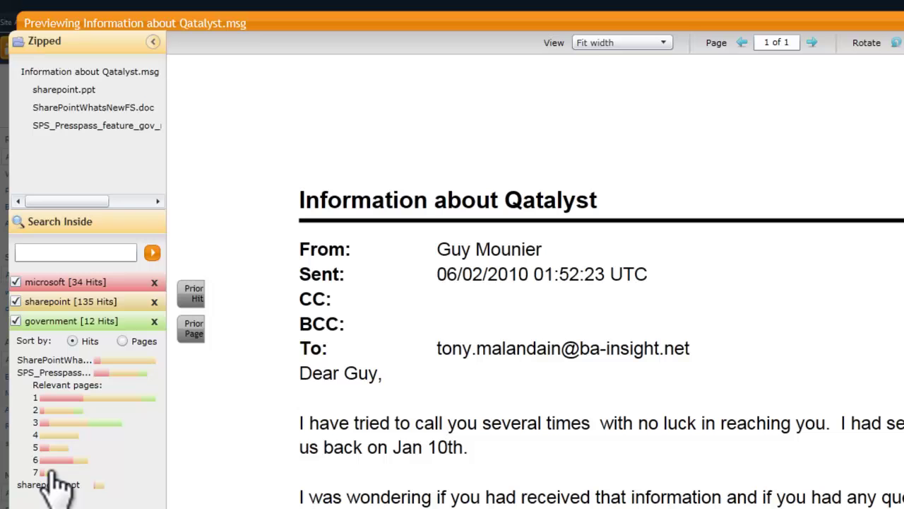
click(75, 422)
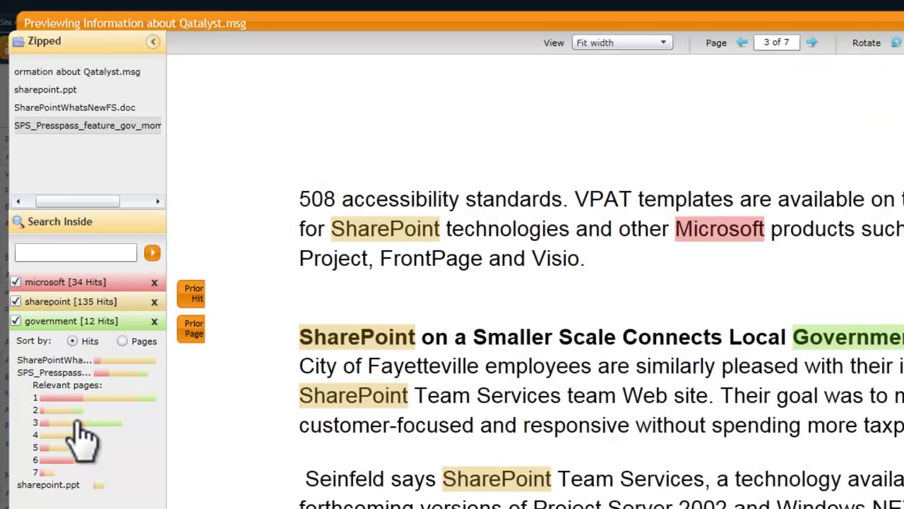
click(68, 411)
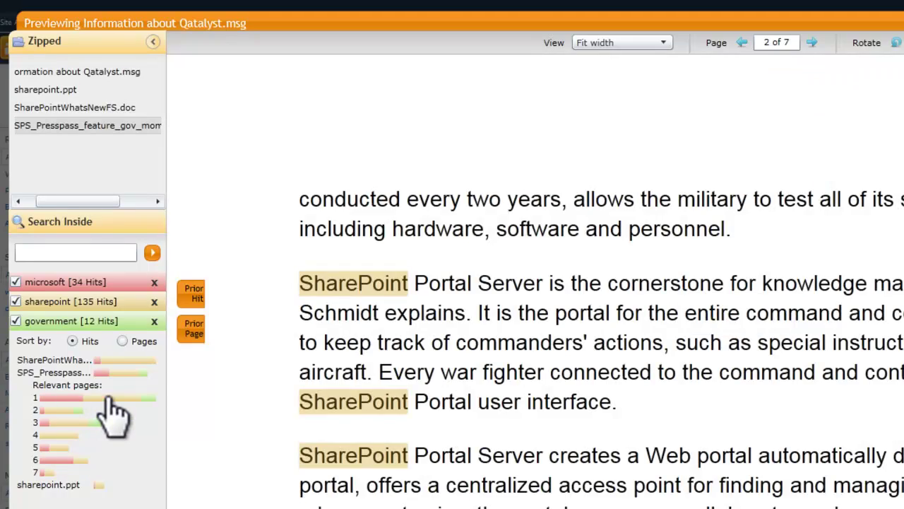
click(108, 398)
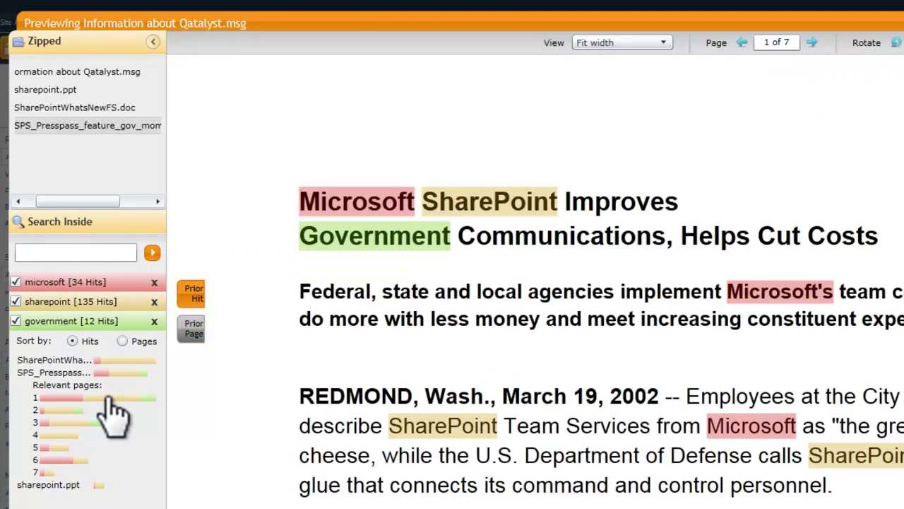